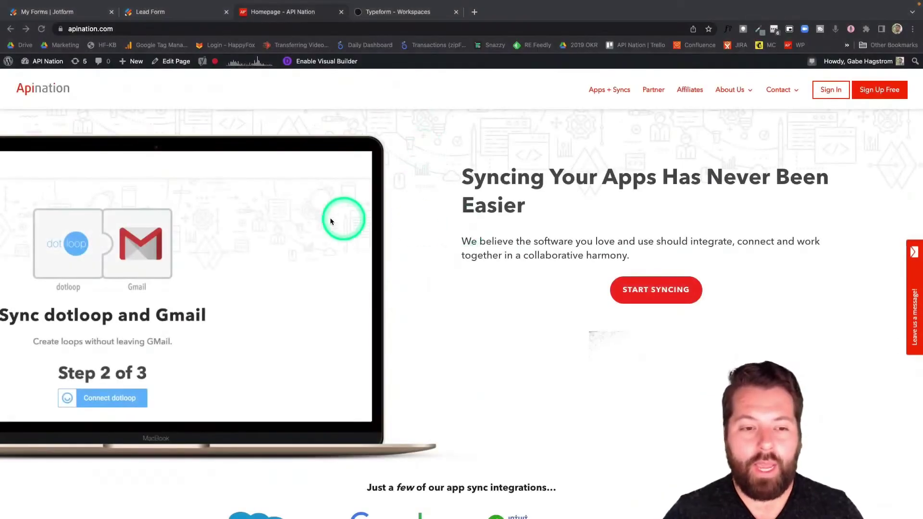
Step: Start syncing, open the Webhooks app from All Applications, and review its syncable apps
click(670, 294)
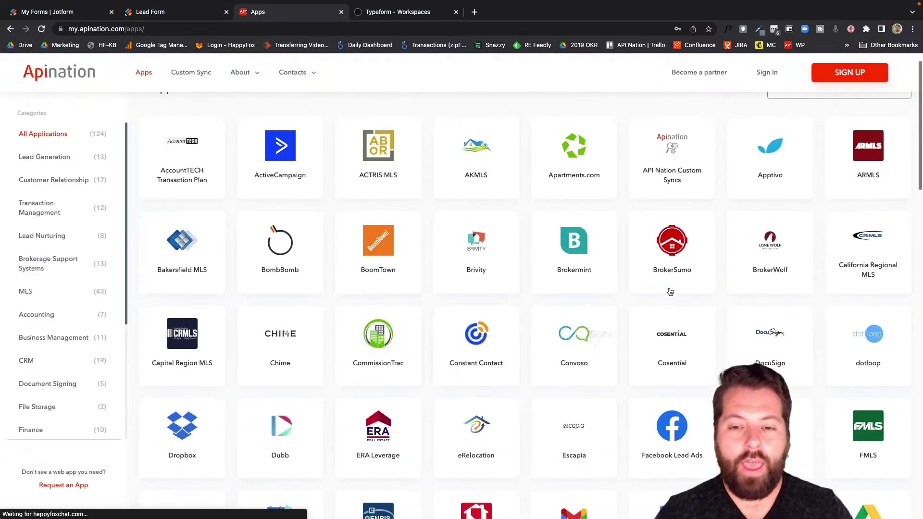
scroll(670, 291, down, 5)
scroll(670, 292, down, 12)
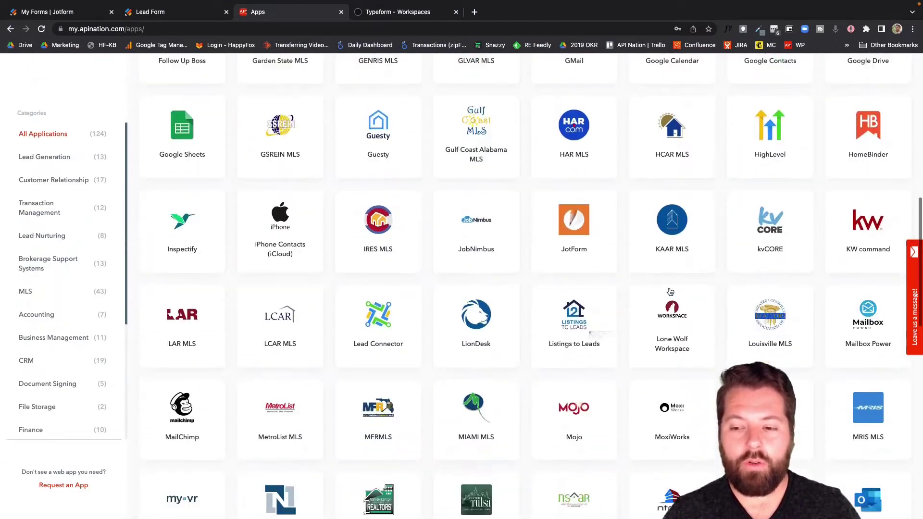
scroll(670, 292, down, 8)
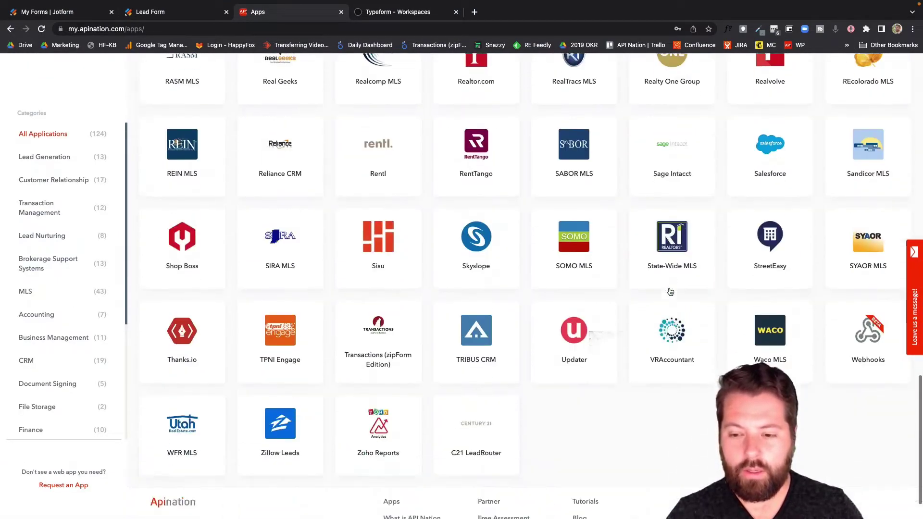
click(835, 329)
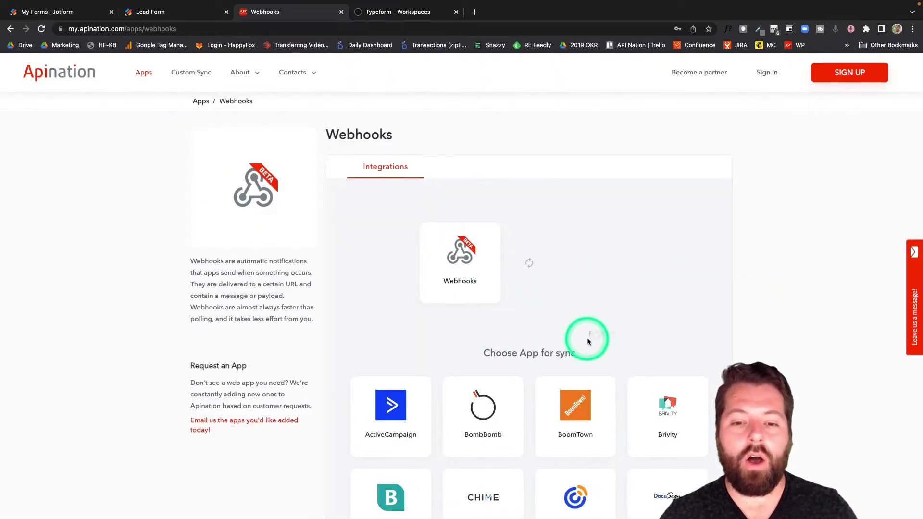
scroll(586, 338, down, 2)
scroll(589, 341, down, 7)
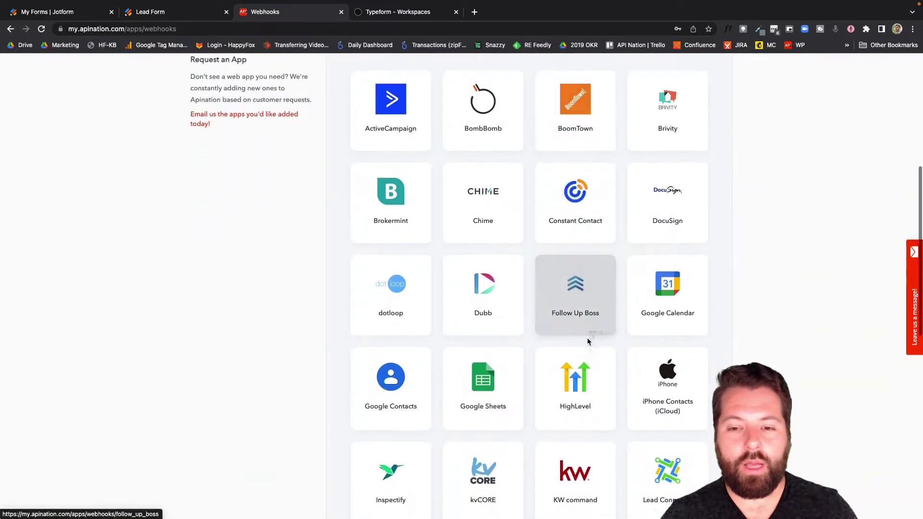
scroll(588, 342, down, 5)
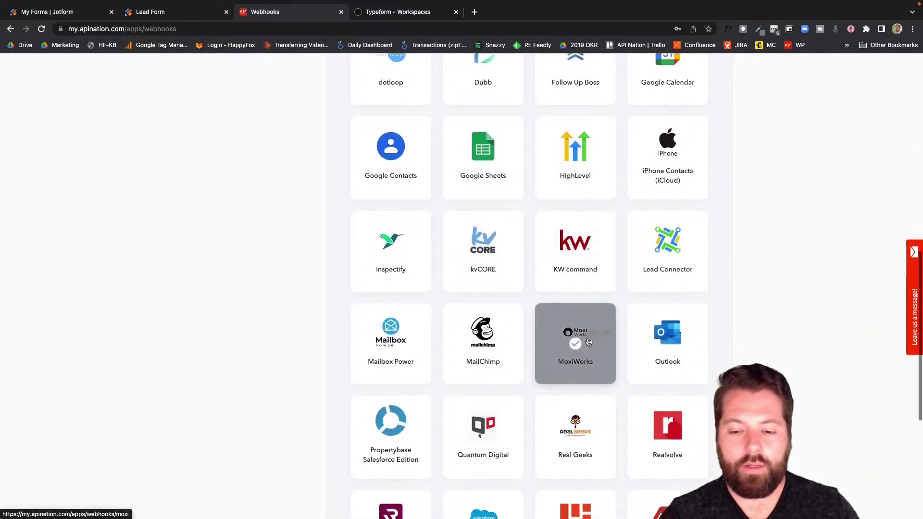
scroll(588, 342, up, 5)
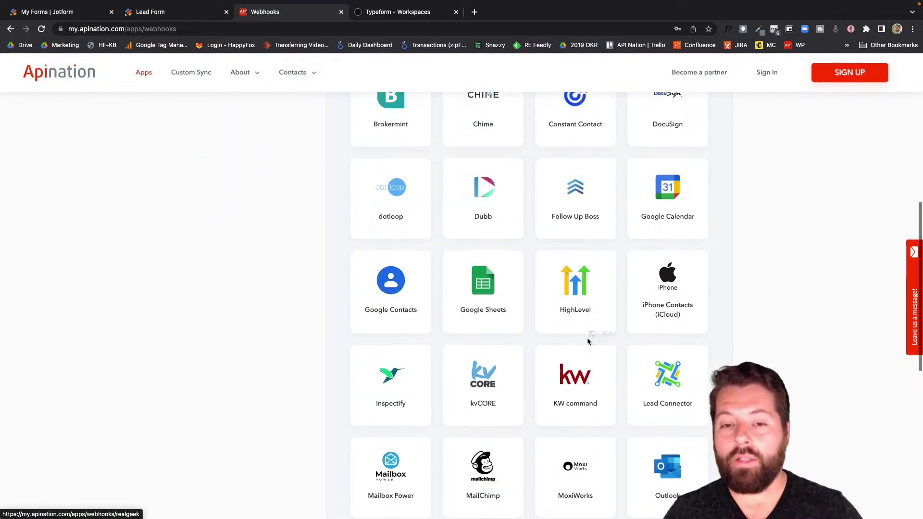
scroll(583, 303, up, 5)
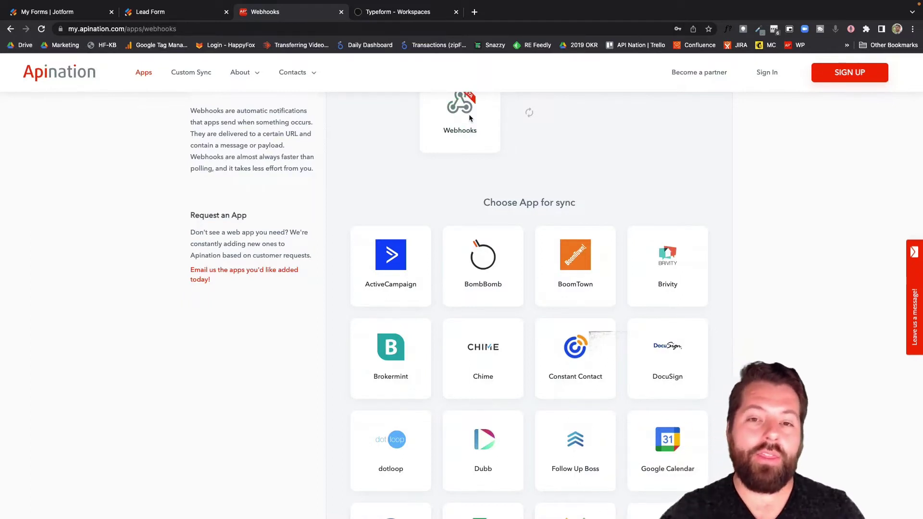
Step: Open typeform.com in a new tab and browse the 'There's a better way to ask' homepage
click(500, 14)
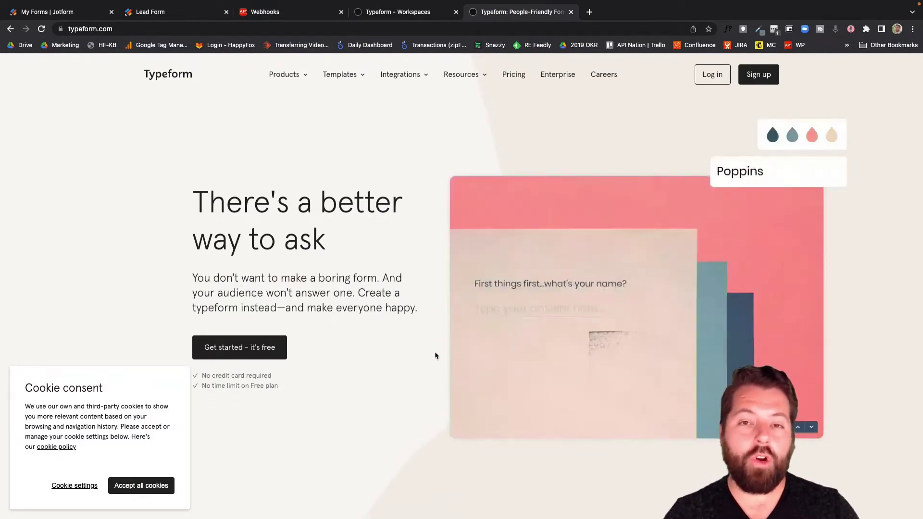
click(436, 347)
scroll(436, 346, down, 3)
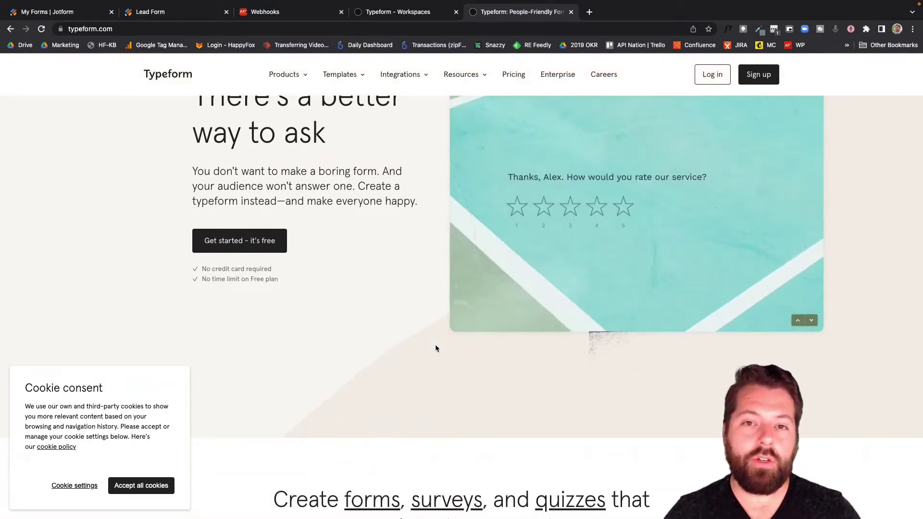
scroll(432, 307, down, 1)
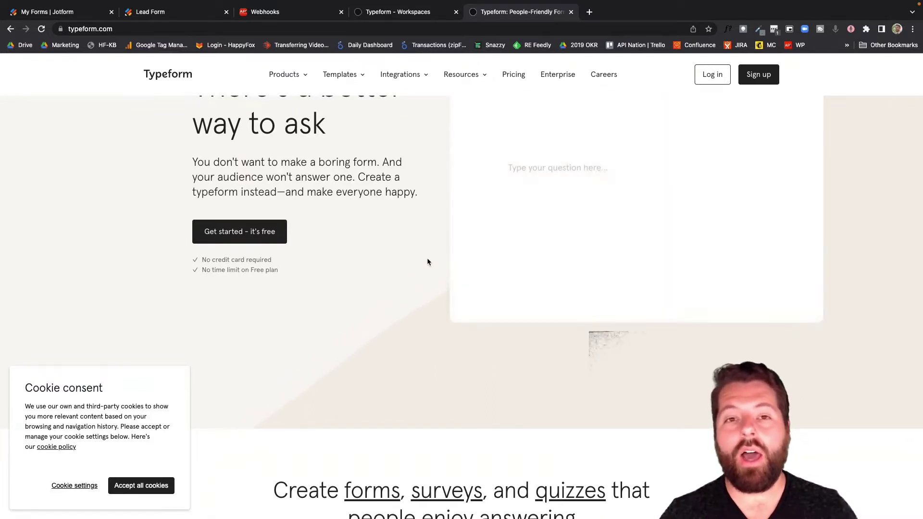
scroll(427, 260, down, 2)
scroll(427, 261, down, 3)
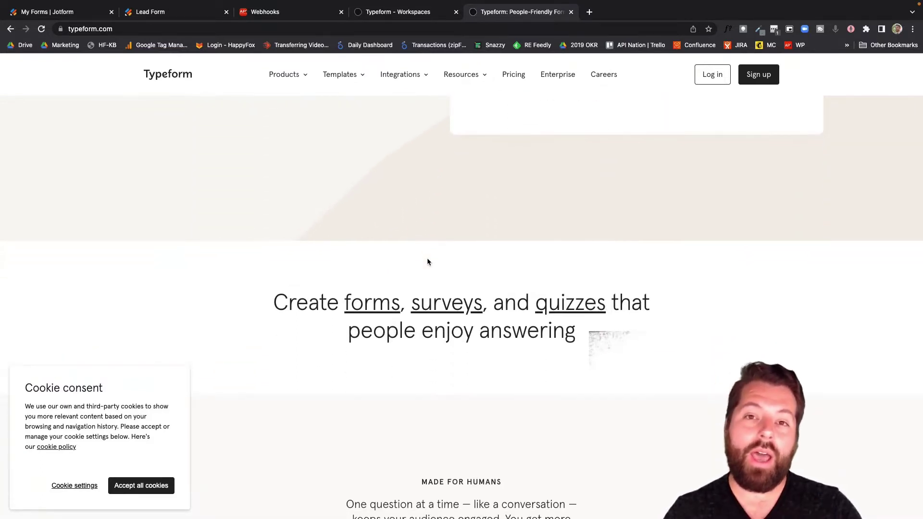
scroll(427, 260, down, 1)
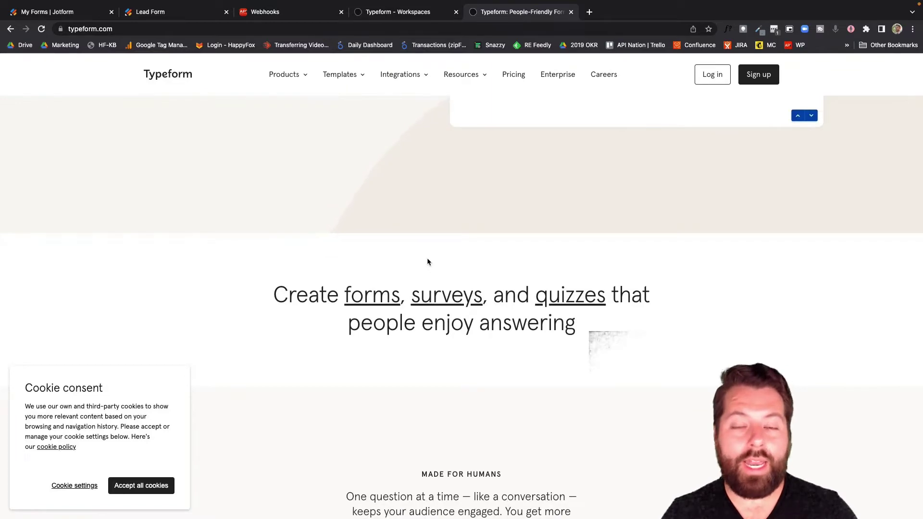
scroll(426, 261, up, 8)
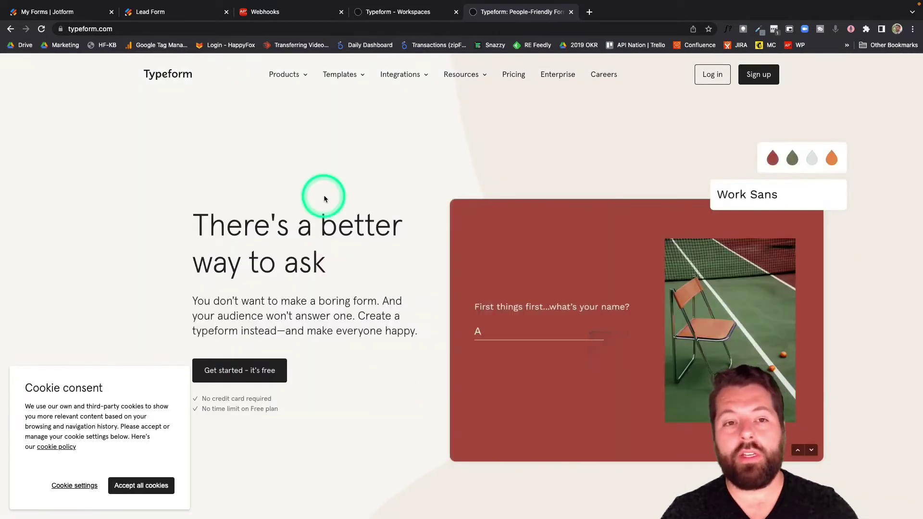
Step: Back on the Webhooks page, choose DocuSign as the sync partner under Choose App for sync
click(292, 14)
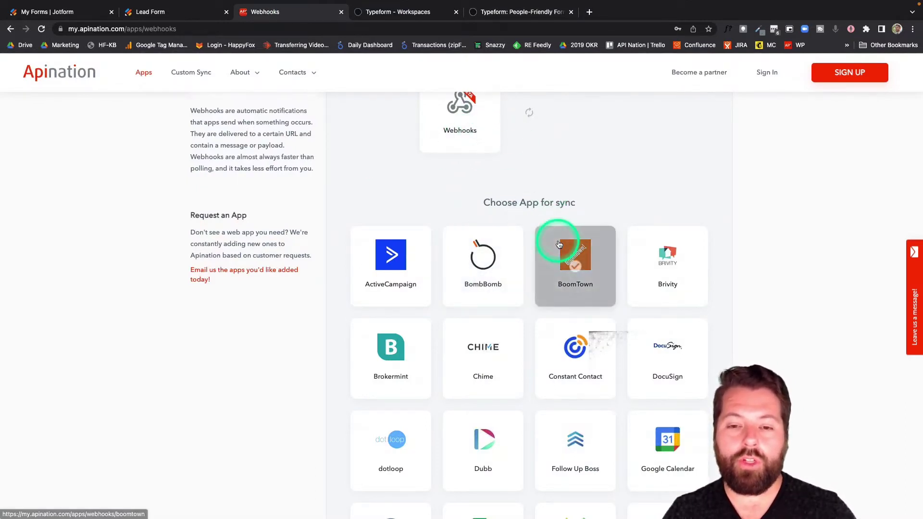
click(596, 267)
scroll(604, 269, down, 3)
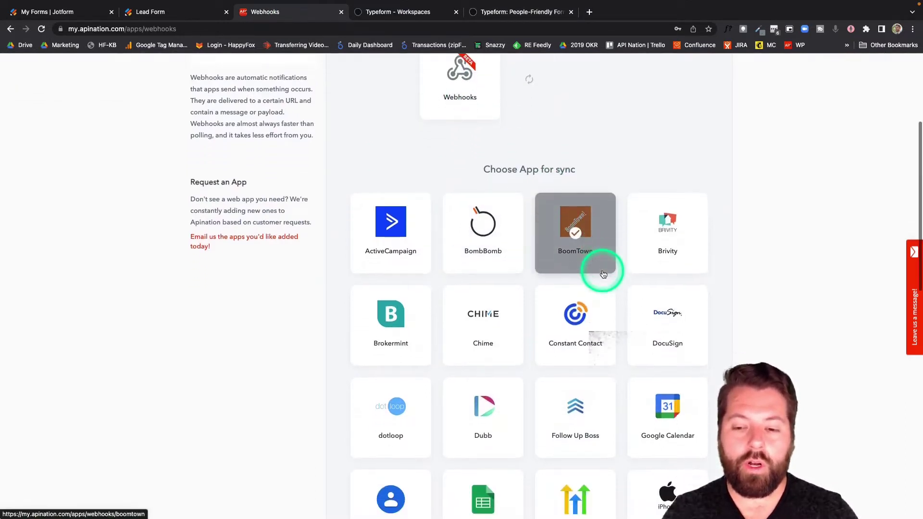
click(604, 274)
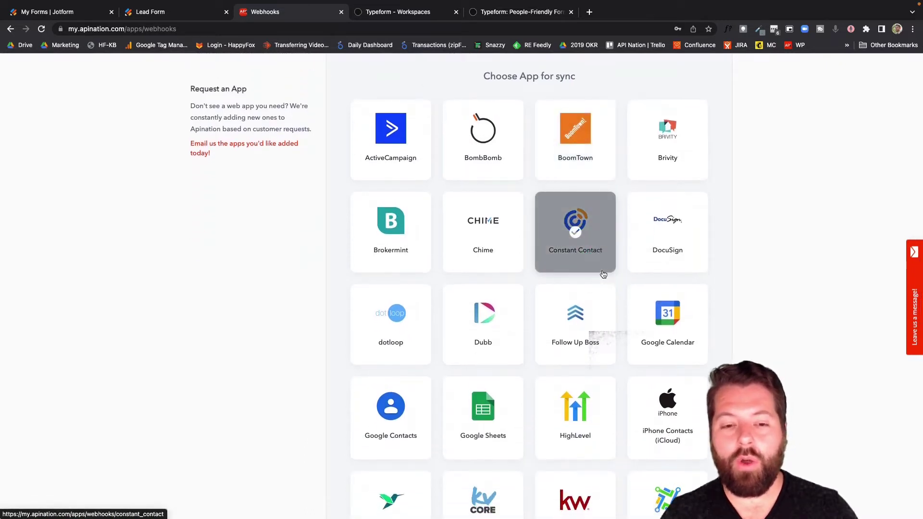
click(691, 245)
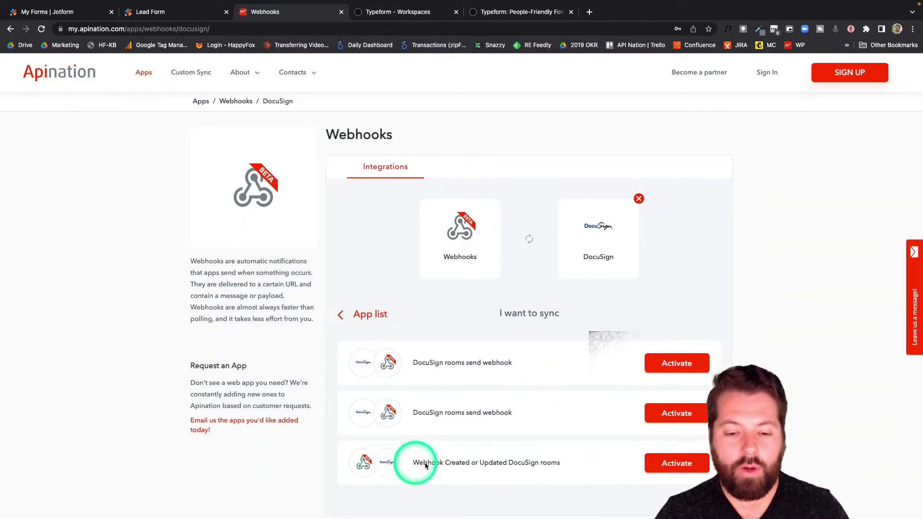
Step: Activate the 'Webhook Created or Updated DocuSign rooms' sync, sign in with Google, and connect Webhooks
click(673, 463)
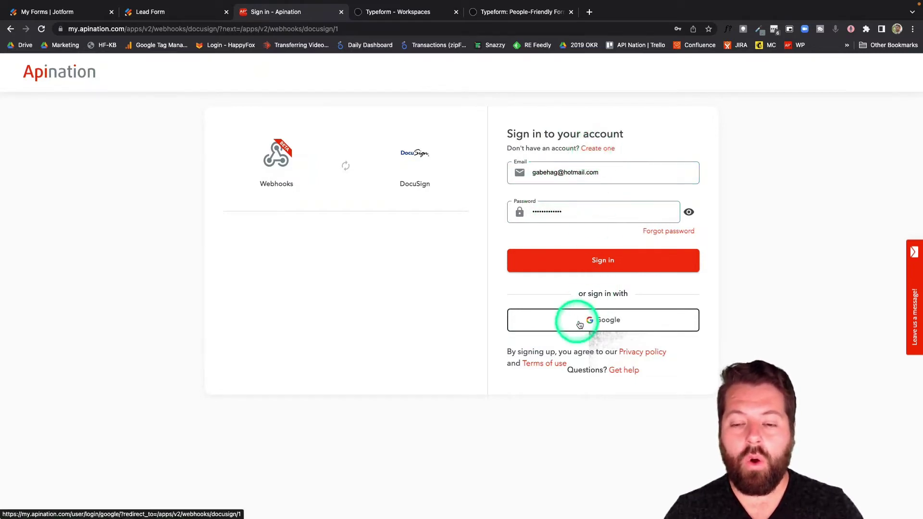
click(602, 329)
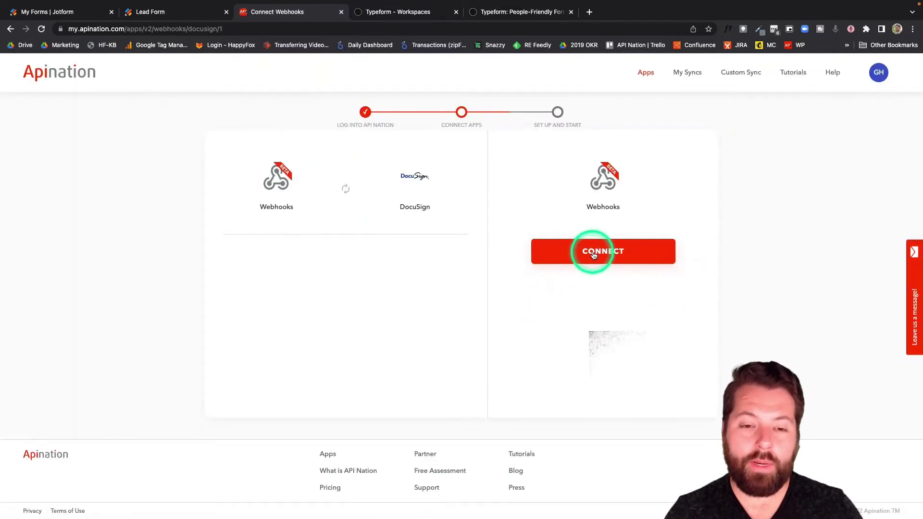
click(594, 255)
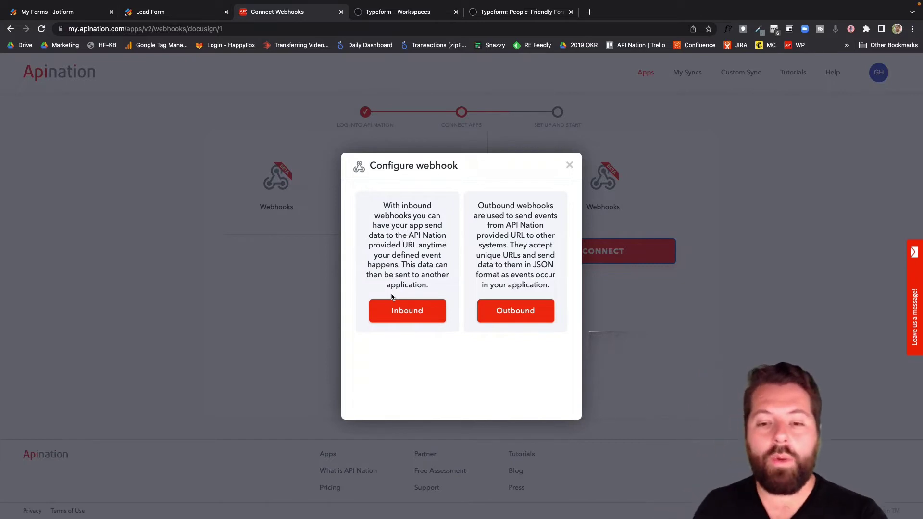
Step: Create an inbound webhook labelled 'TypeForm', generate its URL and copy it
click(402, 311)
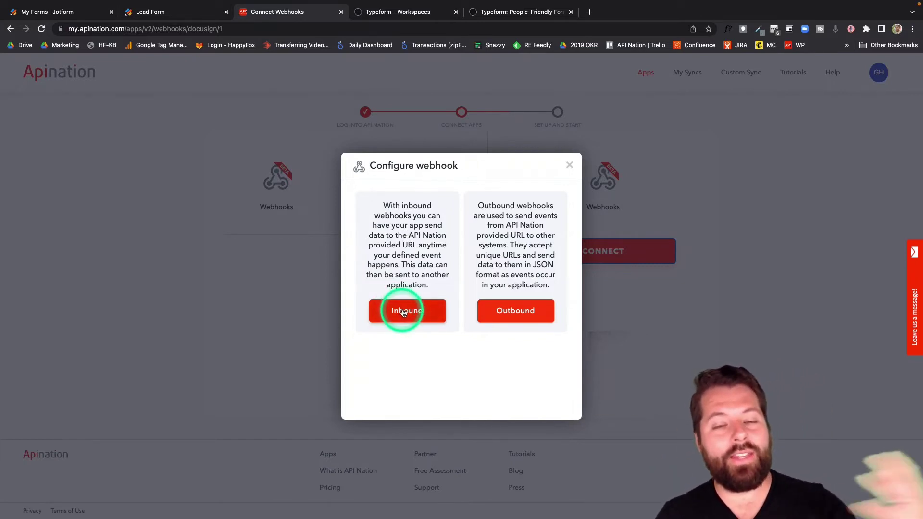
click(404, 313)
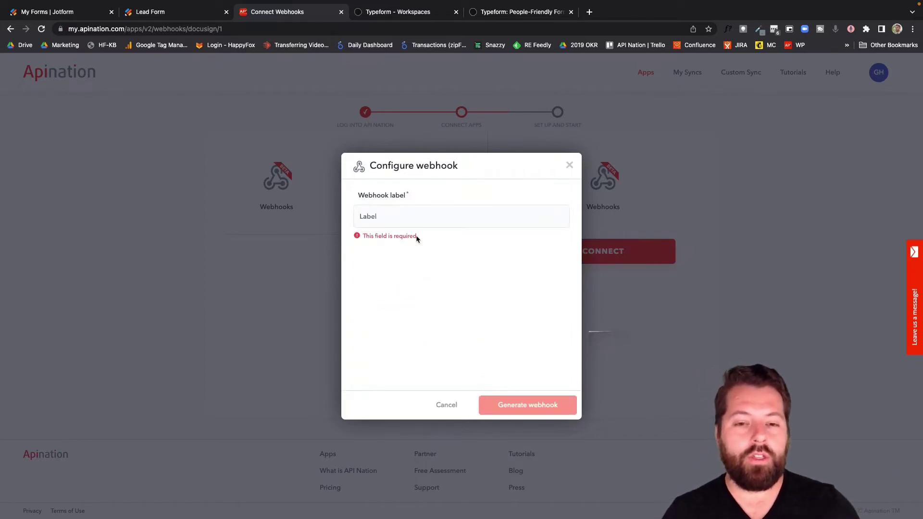
click(382, 217)
text(Ty)
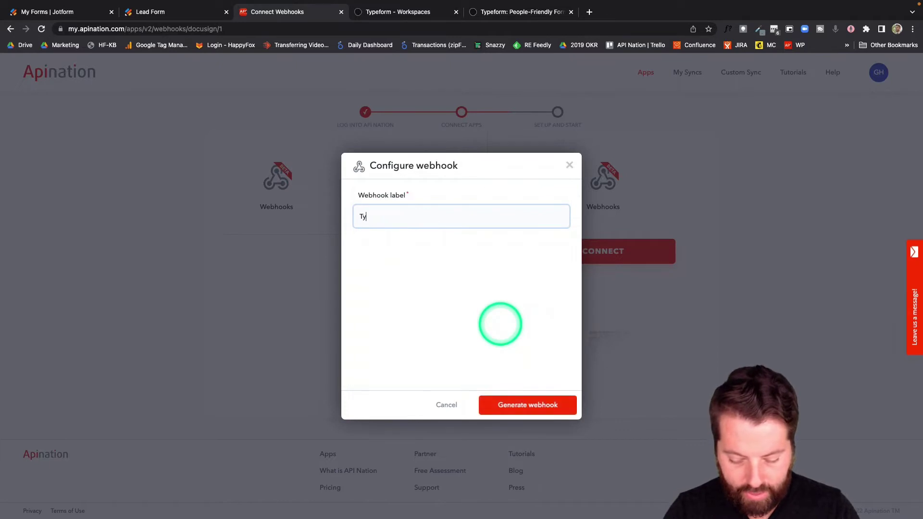
text(peForm)
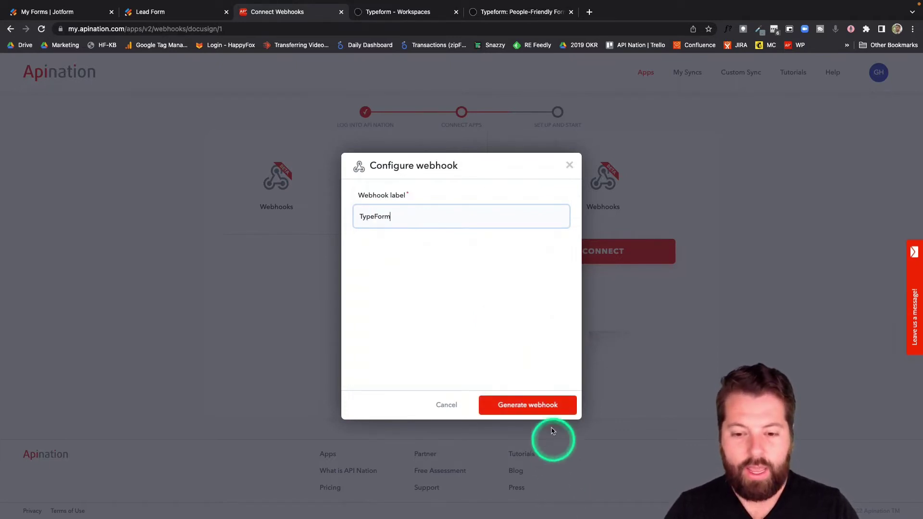
click(551, 410)
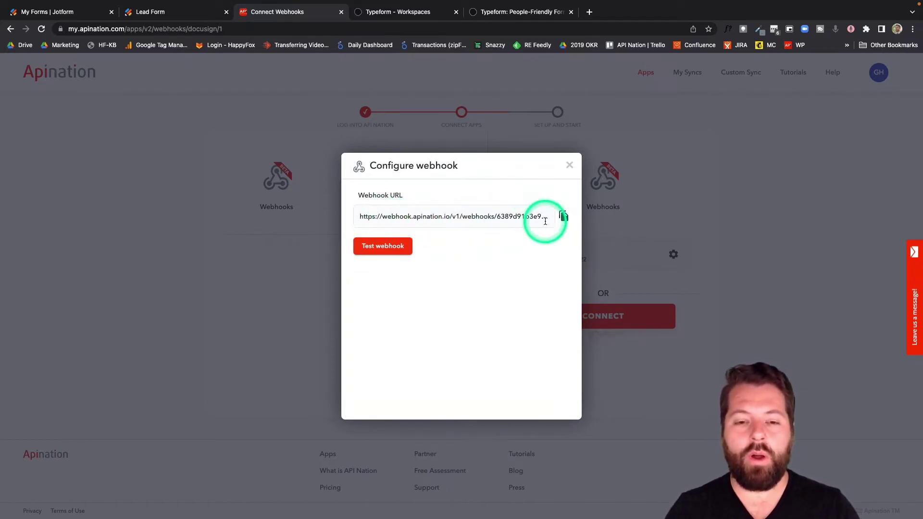
click(564, 217)
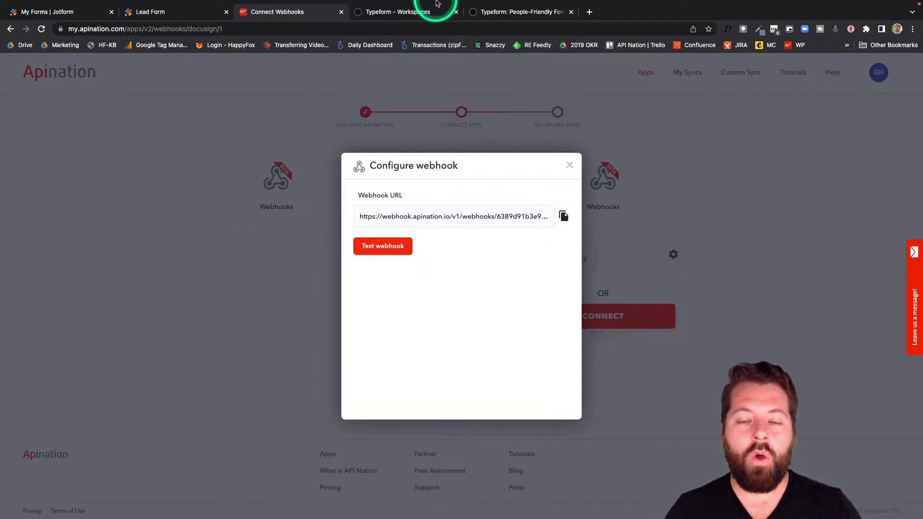
Step: Open the New Transaction! form from My workspace in Typeform's editor
click(421, 38)
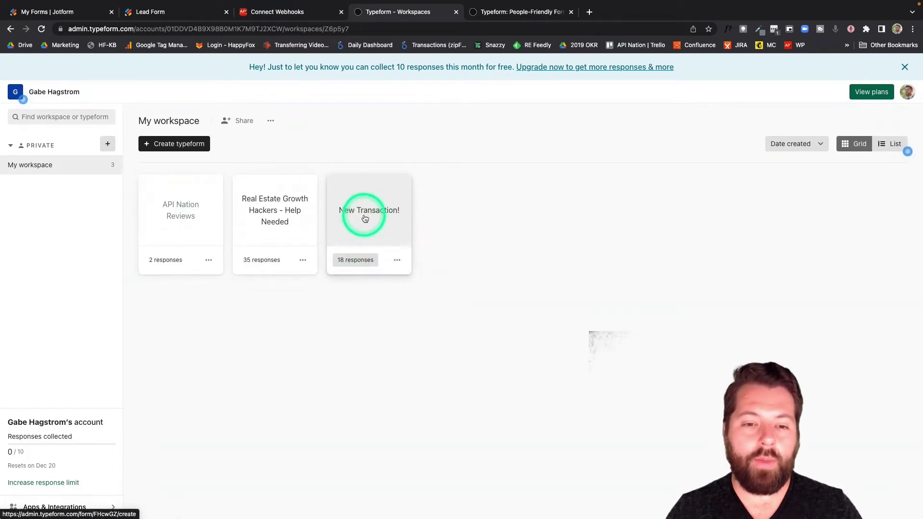
click(365, 210)
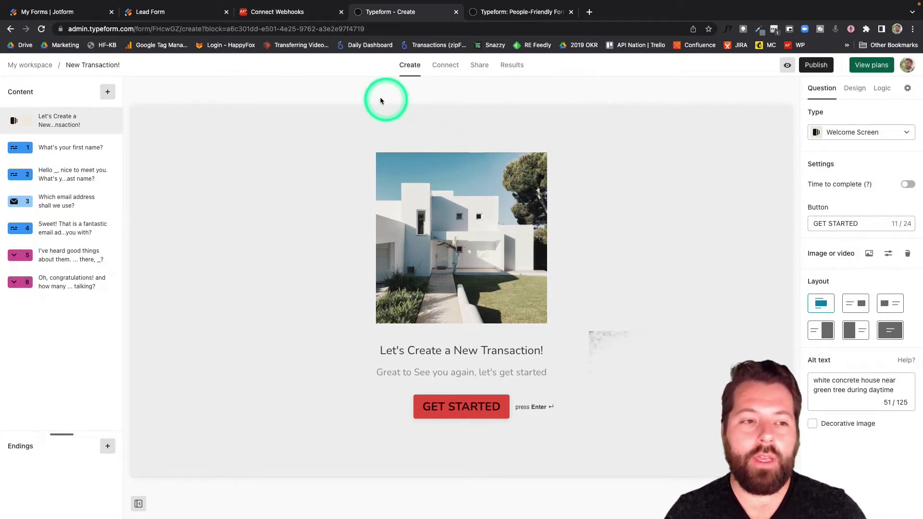
Step: Add a webhook to the form's Connect settings using the pasted API Nation URL and save it
click(450, 71)
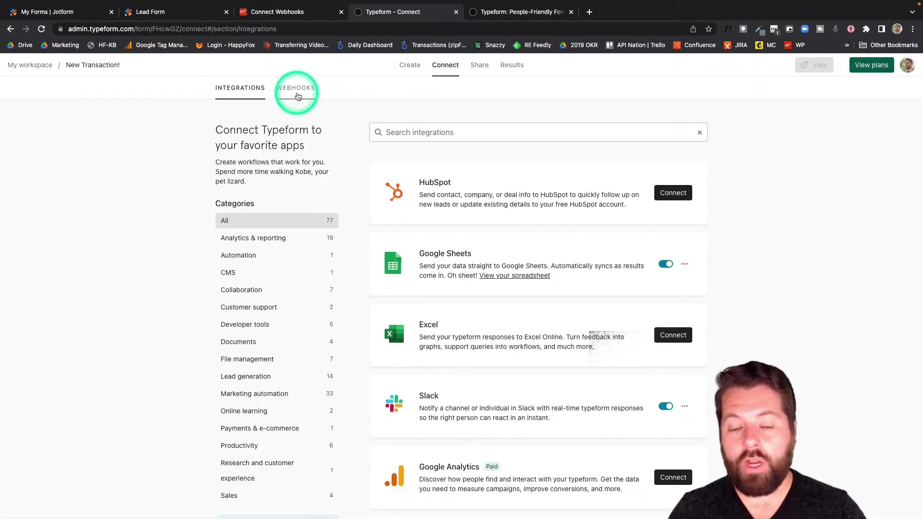
click(290, 90)
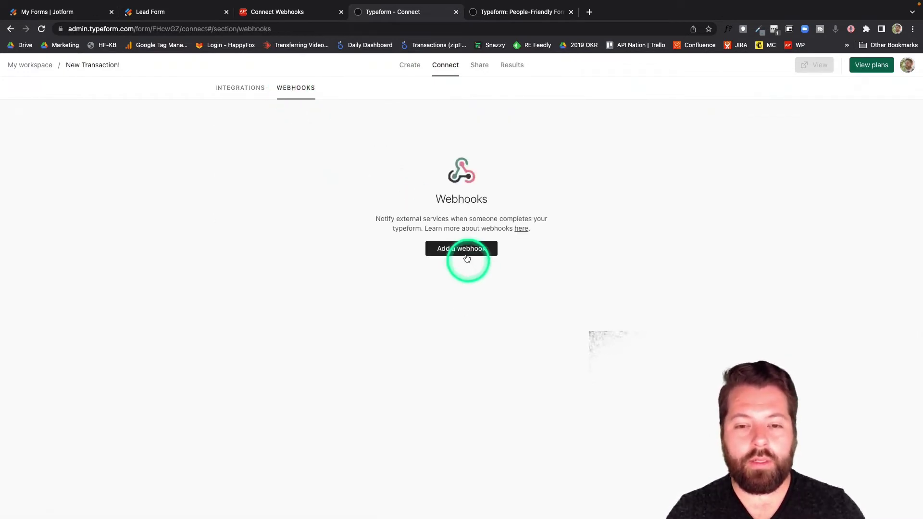
click(469, 252)
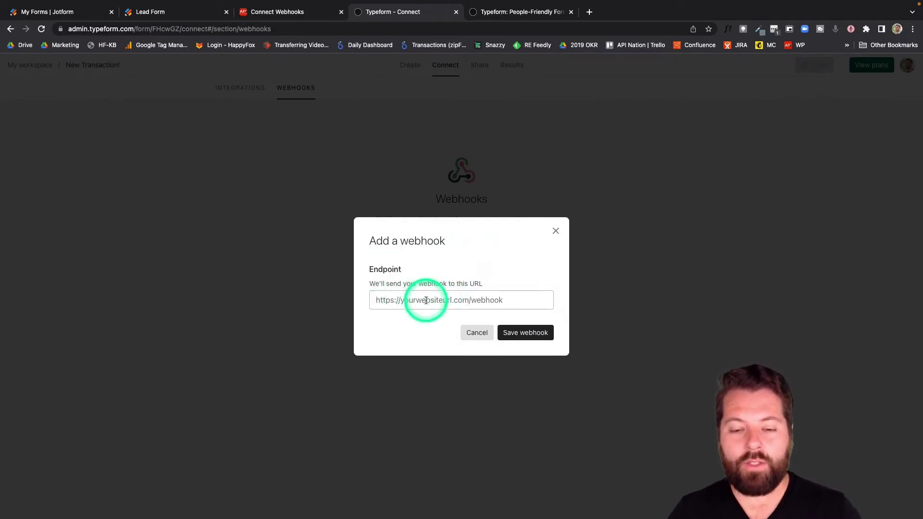
key(ctrl+v)
click(529, 333)
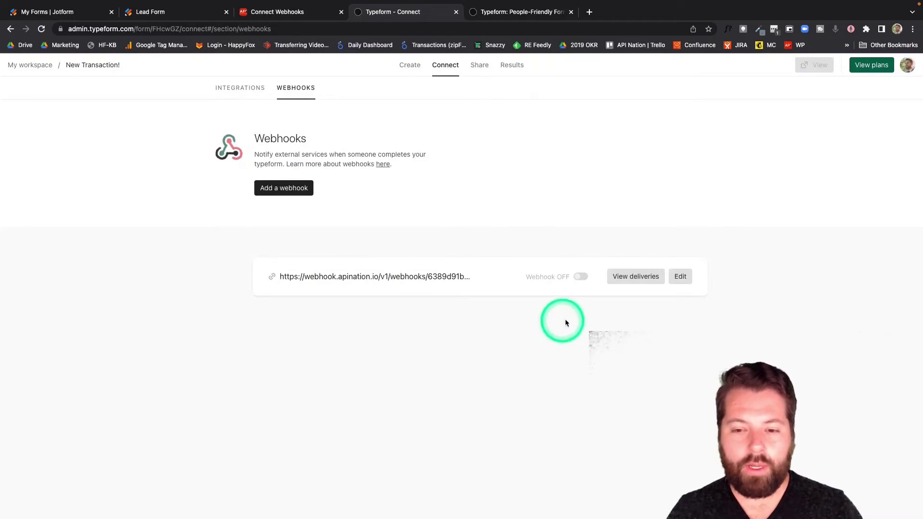
Step: Send a test request from the webhook's deliveries and confirm the 200 response payload
click(641, 284)
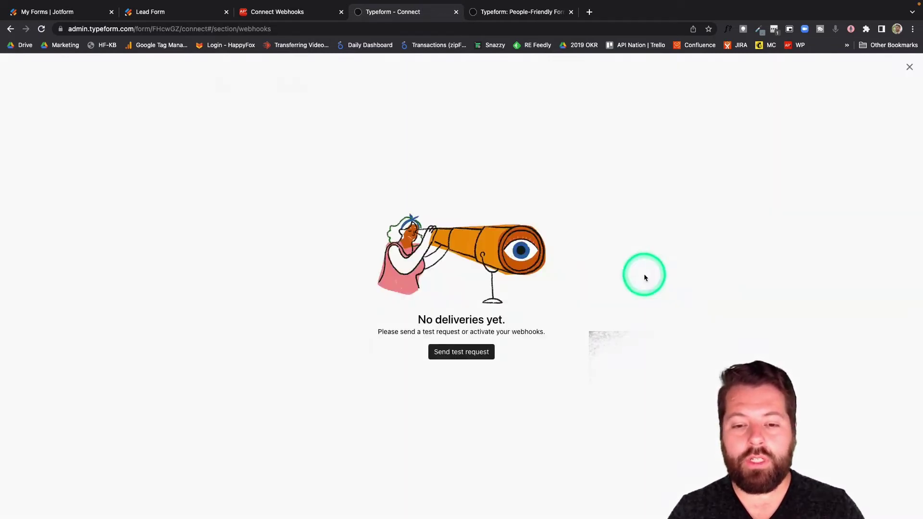
click(466, 353)
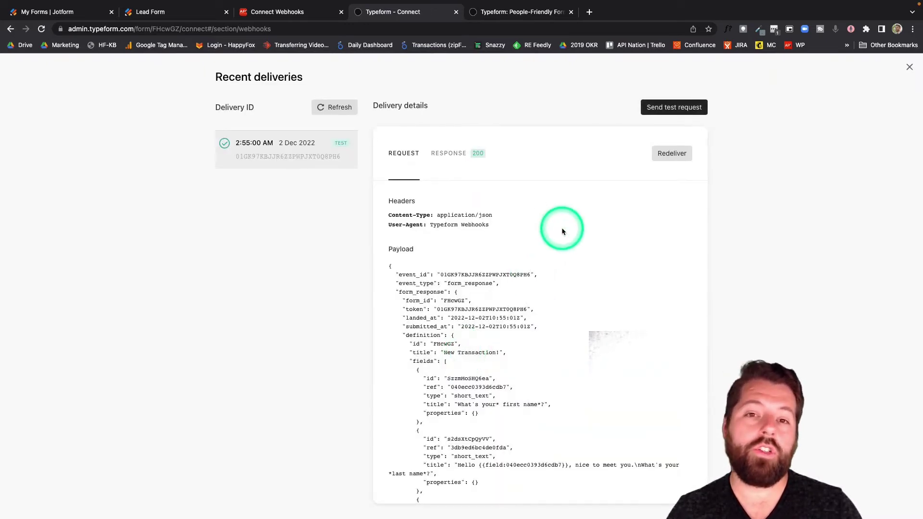
scroll(564, 331, down, 8)
scroll(566, 332, down, 3)
scroll(566, 333, up, 15)
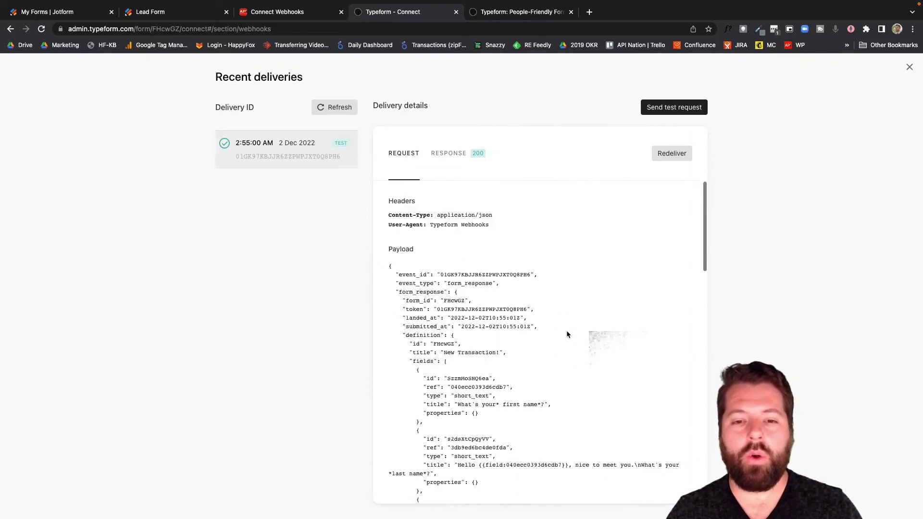
Step: Test the webhook in API Nation to load the Typeform JSON payload, then finish its setup
click(303, 14)
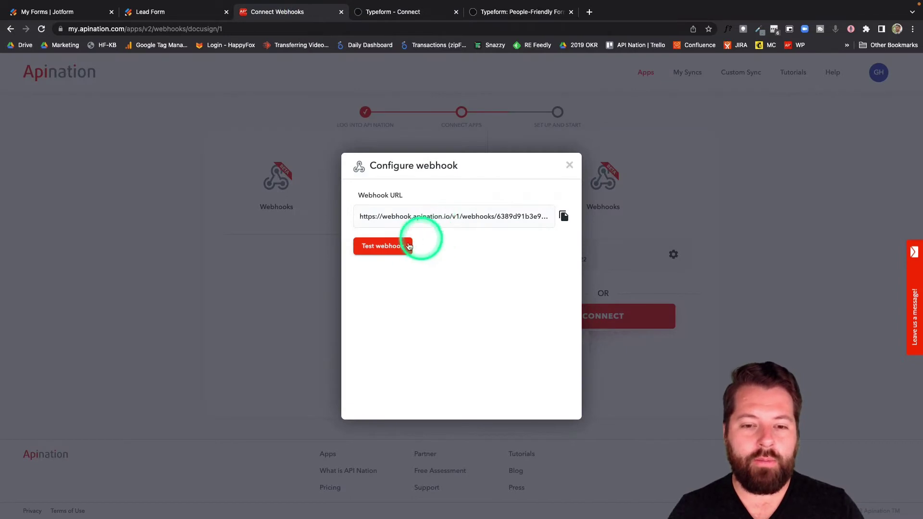
click(392, 248)
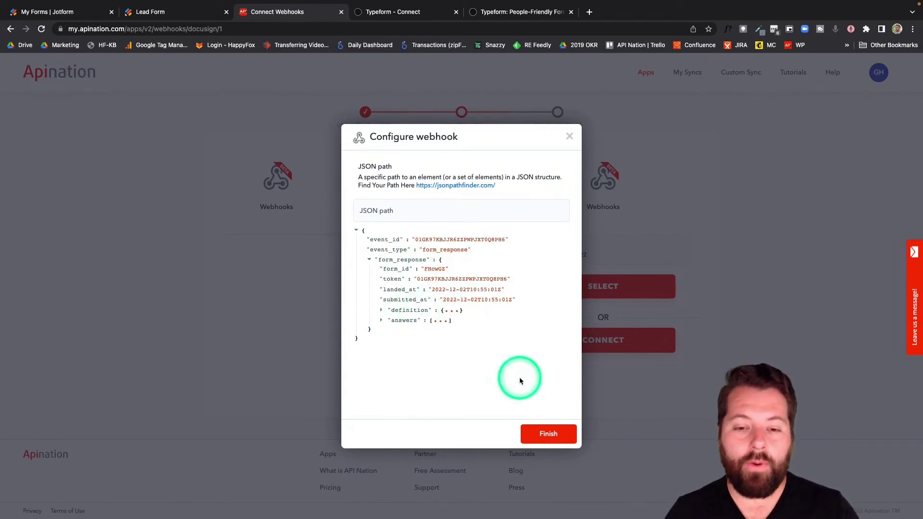
click(546, 433)
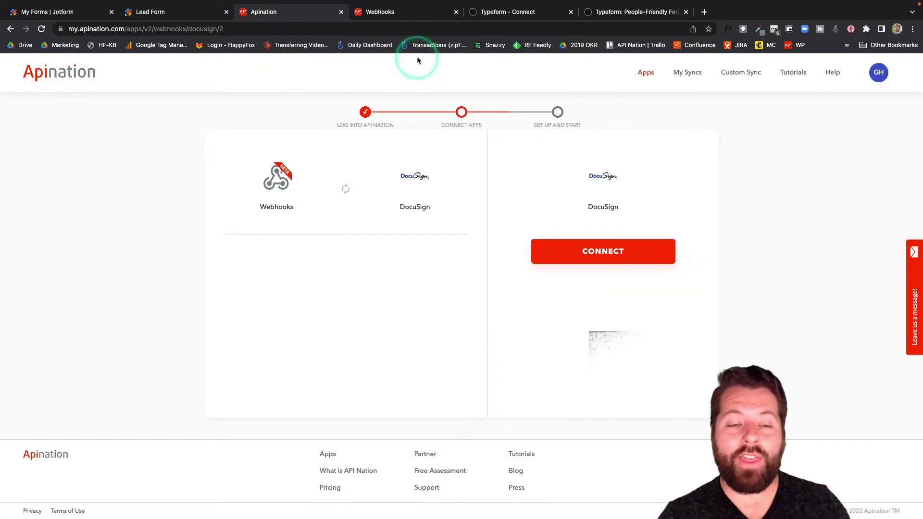
click(411, 11)
scroll(572, 335, down, 4)
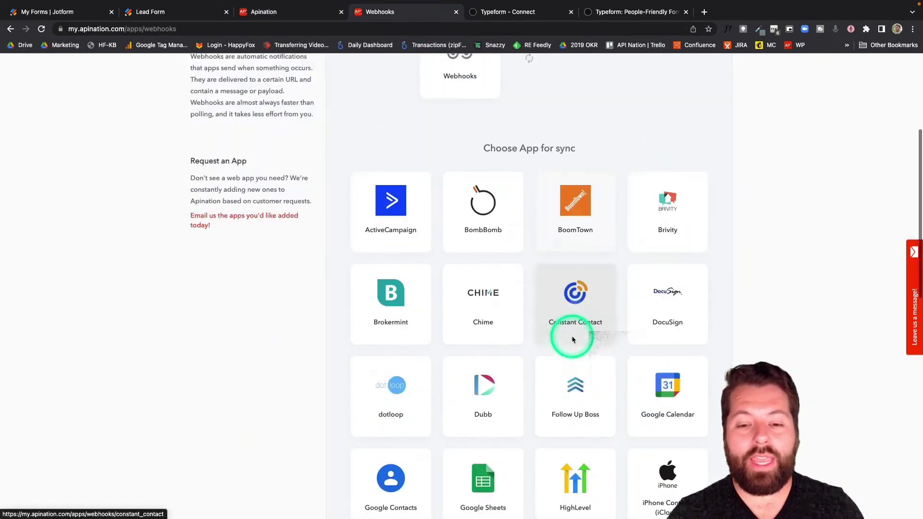
scroll(572, 340, down, 10)
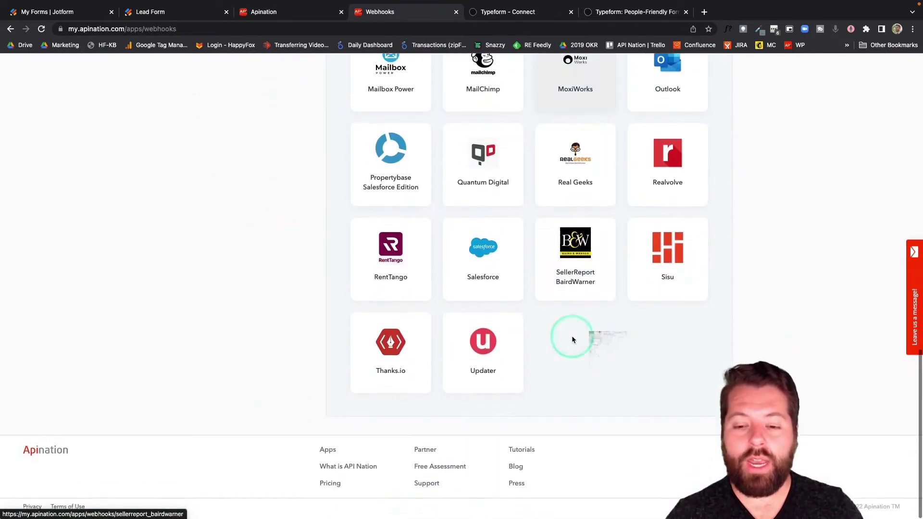
scroll(572, 339, up, 12)
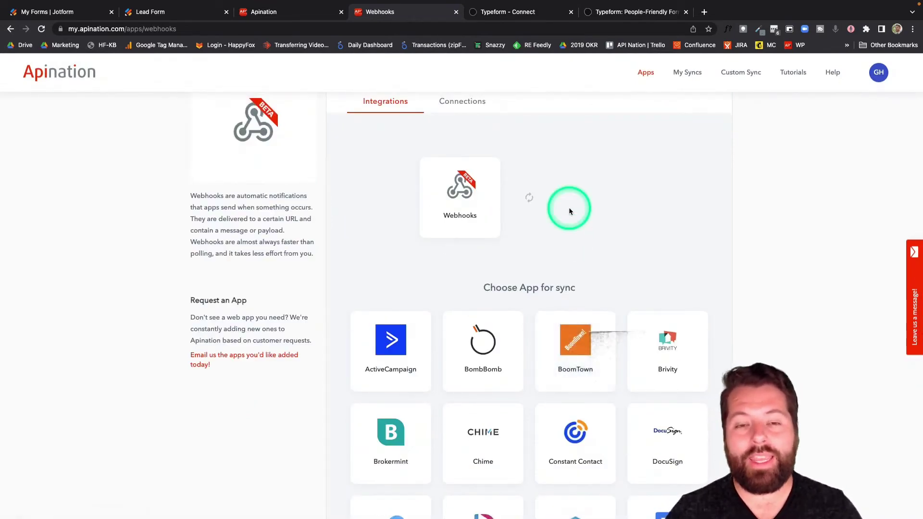
Step: Connect and authorize DocuSign, selecting the API Nation account
click(290, 12)
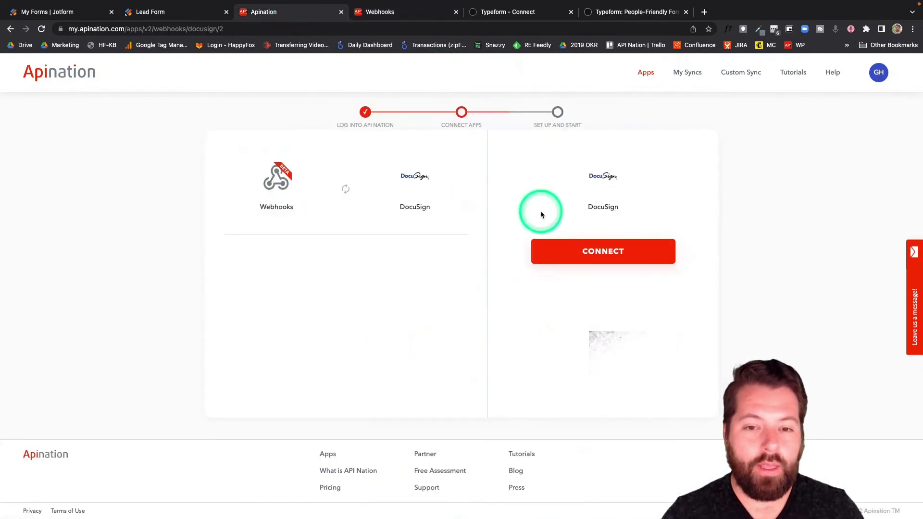
click(613, 263)
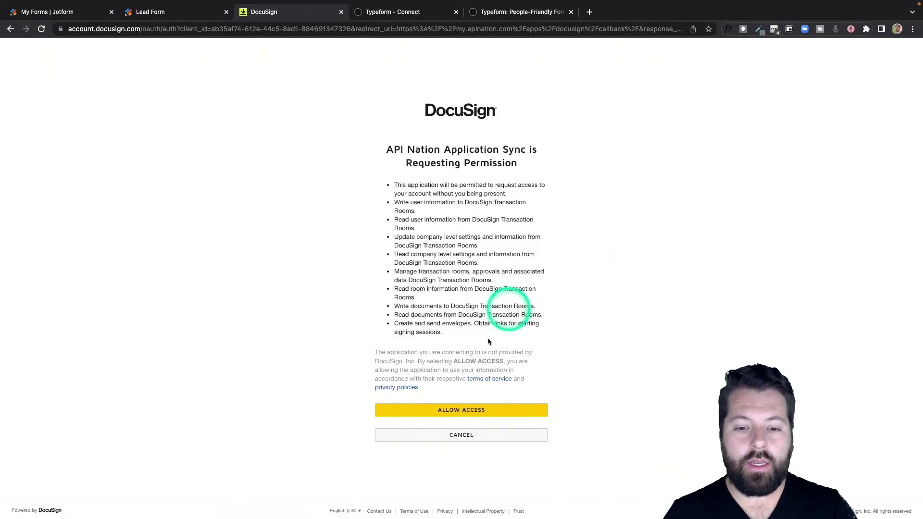
click(459, 412)
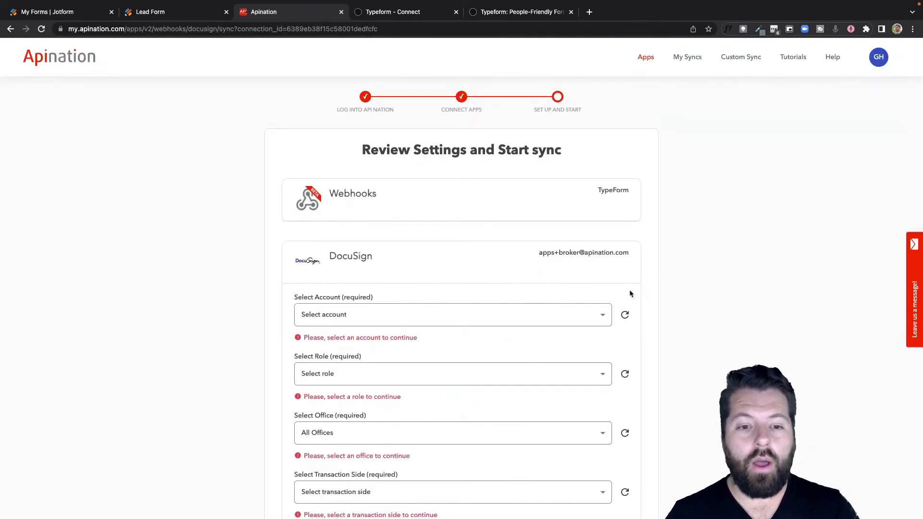
click(429, 294)
scroll(429, 295, down, 1)
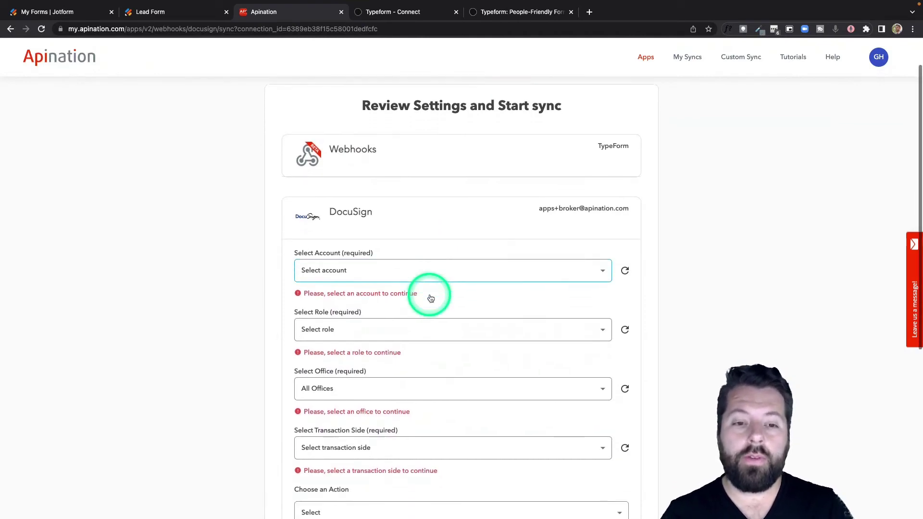
scroll(430, 298, down, 2)
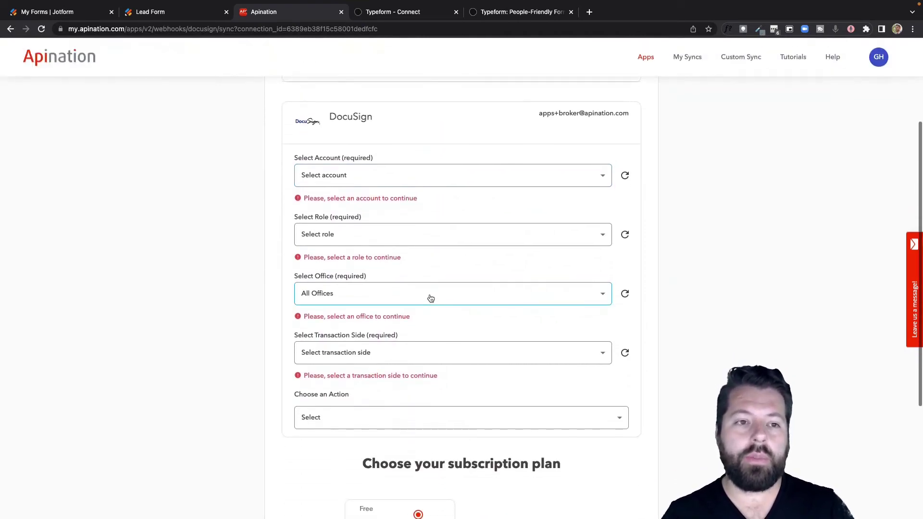
scroll(431, 299, up, 2)
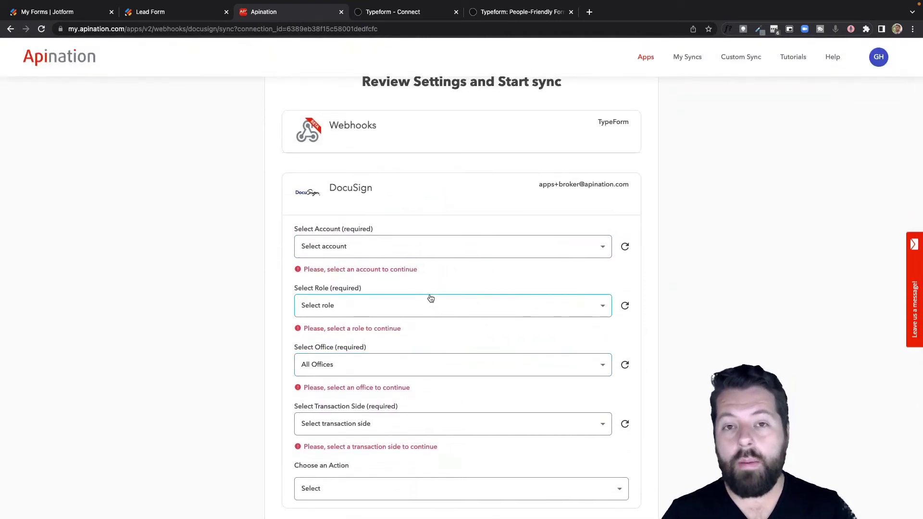
scroll(431, 298, down, 1)
click(519, 240)
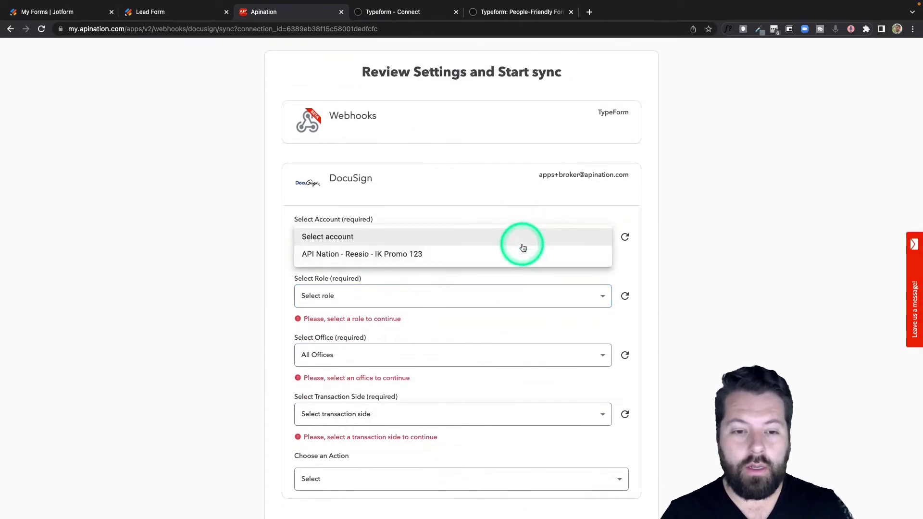
click(446, 254)
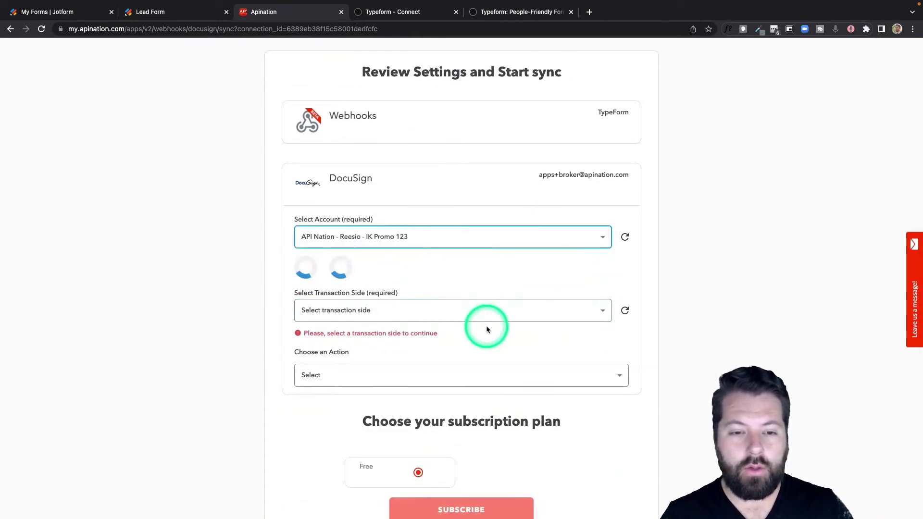
Step: Set role Agent, Beach Office, List Side, and 'Create Rooms and Continuously Update Rooms'
click(559, 281)
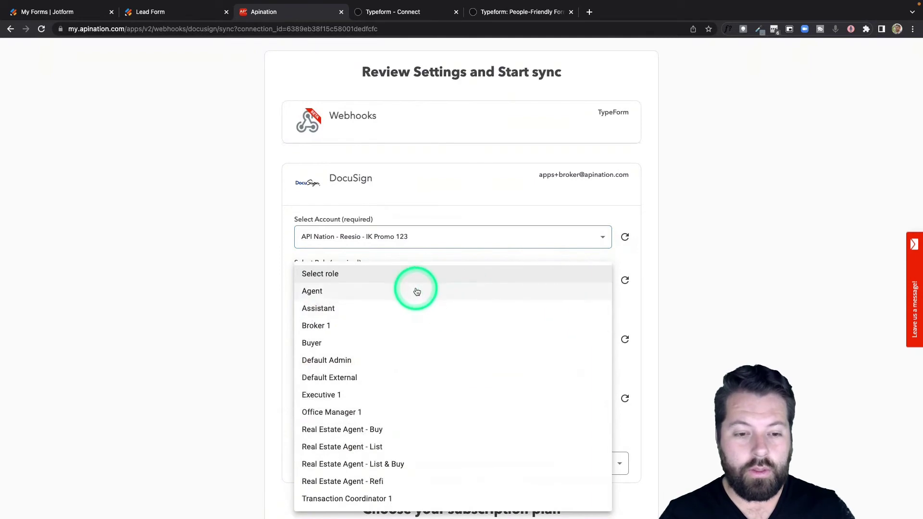
click(416, 292)
click(449, 323)
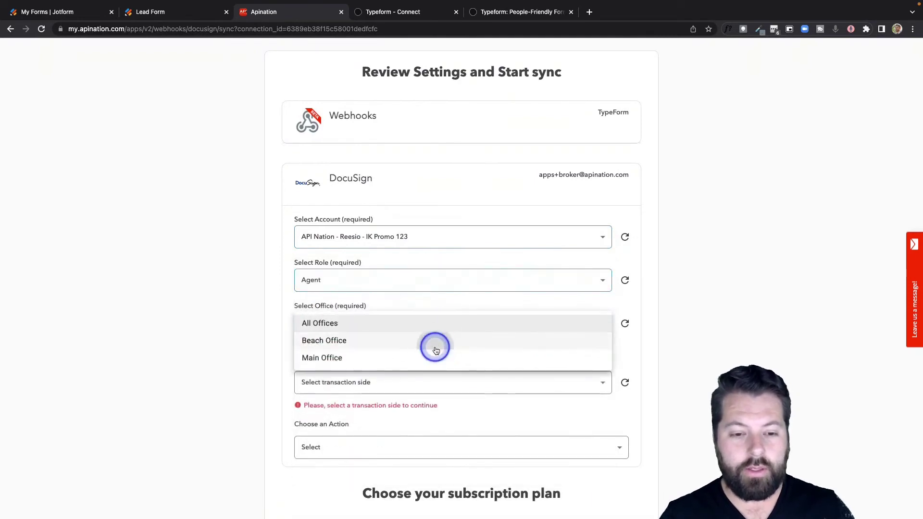
click(437, 343)
scroll(488, 384, down, 3)
click(505, 295)
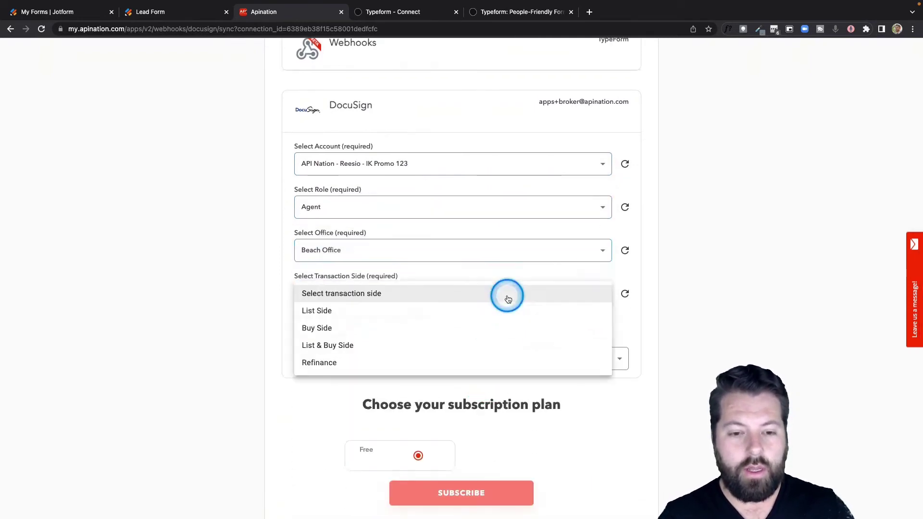
click(343, 311)
click(419, 348)
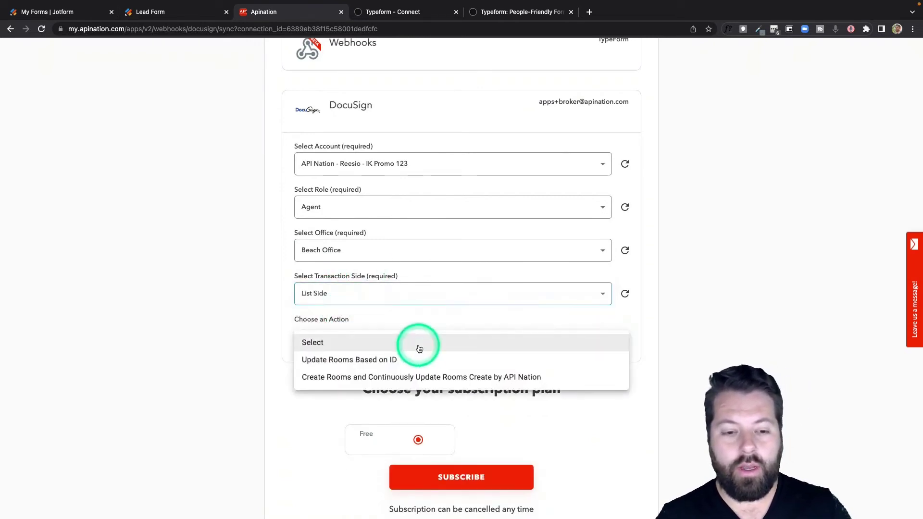
click(421, 378)
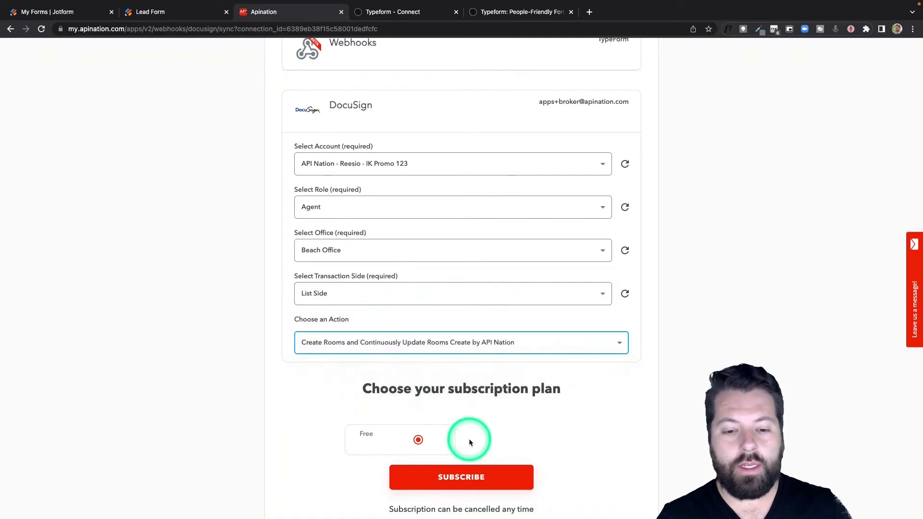
Step: Subscribe on the free plan to create the sync and scroll to its Mapping section
click(491, 484)
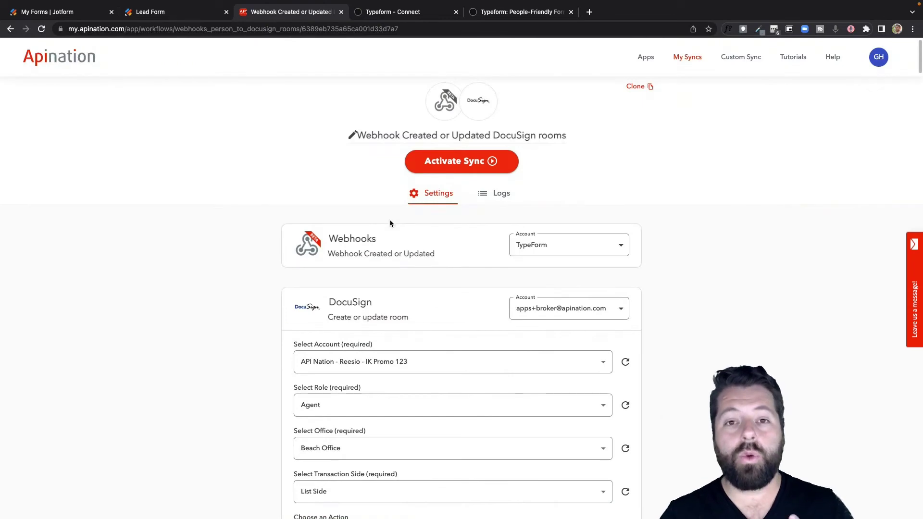
scroll(432, 269, down, 1)
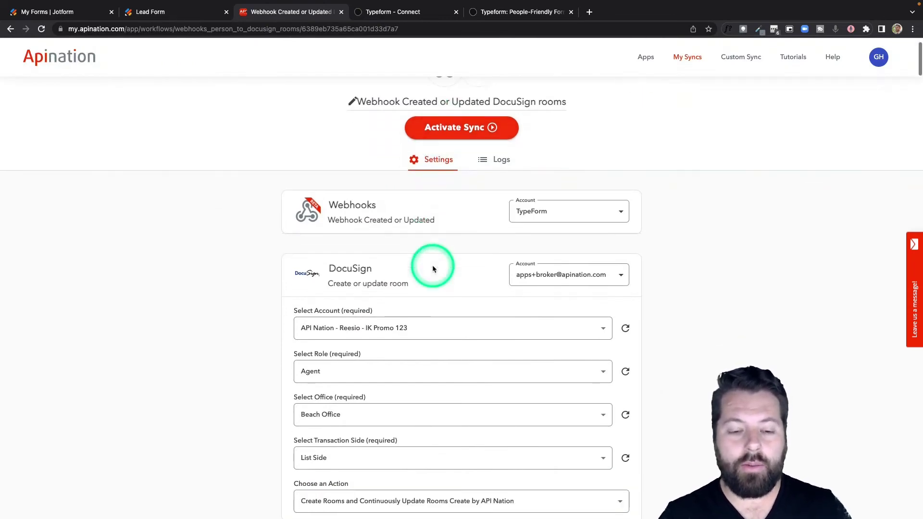
scroll(432, 268, down, 10)
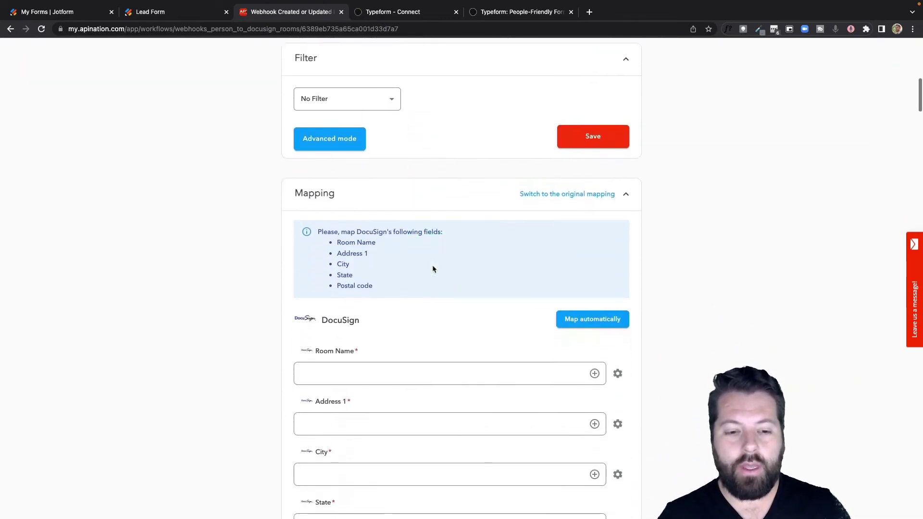
scroll(432, 264, down, 3)
click(429, 254)
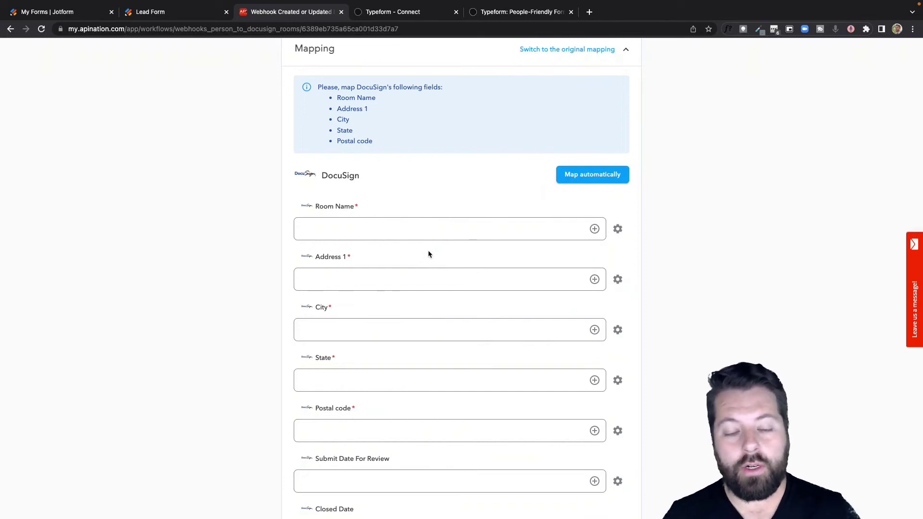
Step: Map Room Name to the form_response.definition.id variable
click(387, 230)
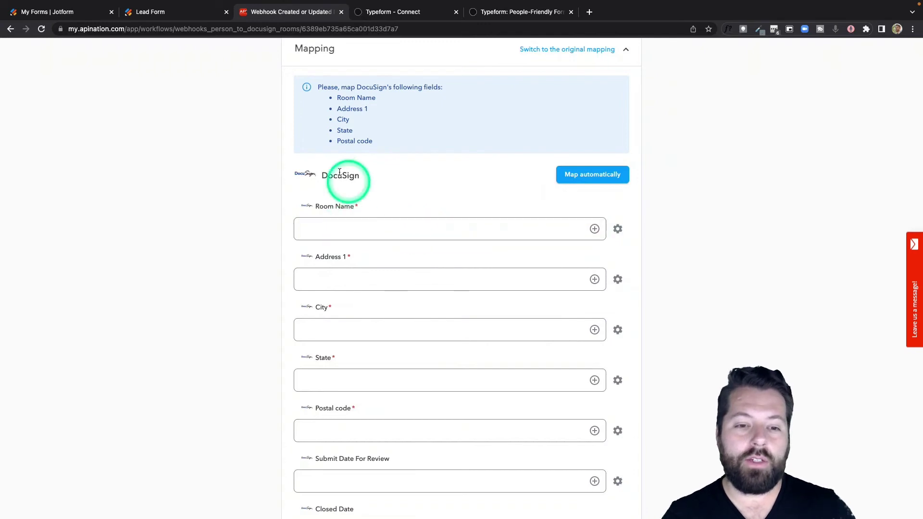
click(600, 242)
scroll(447, 289, down, 5)
scroll(447, 290, down, 5)
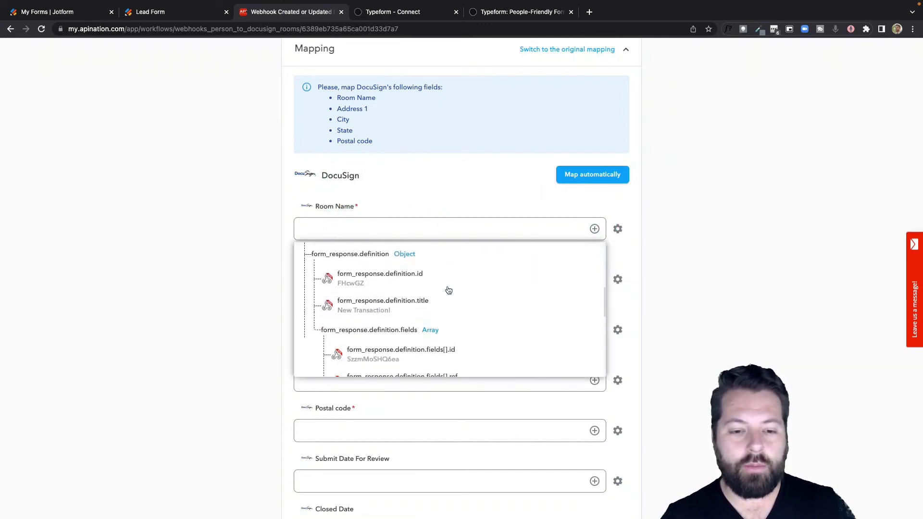
scroll(447, 289, up, 4)
scroll(447, 289, up, 1)
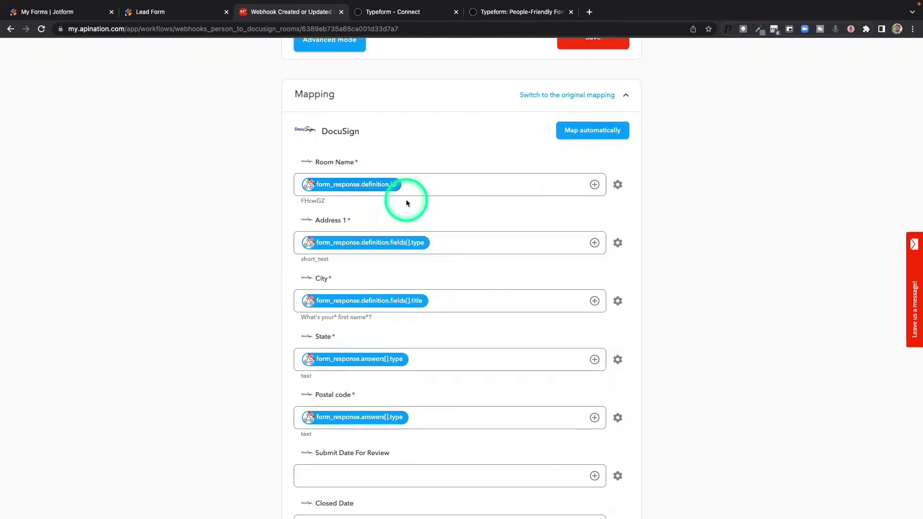
click(387, 192)
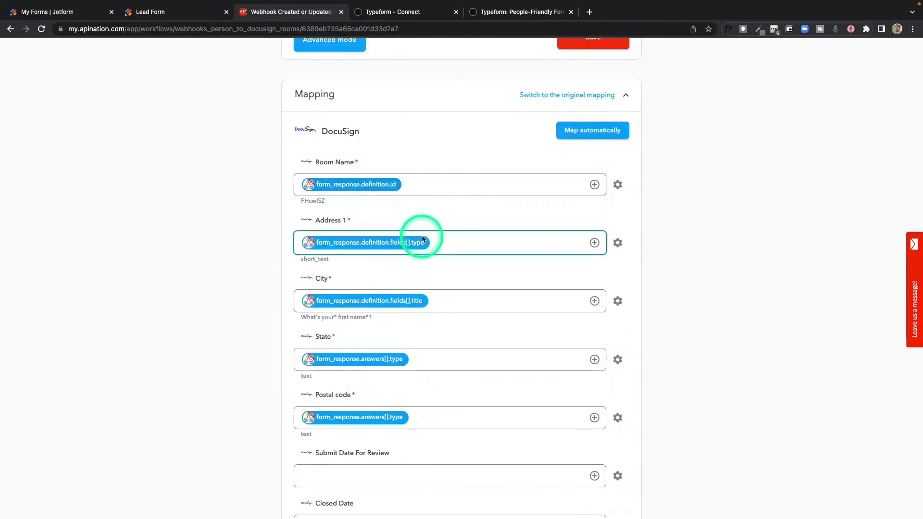
scroll(422, 235, up, 4)
scroll(421, 236, up, 1)
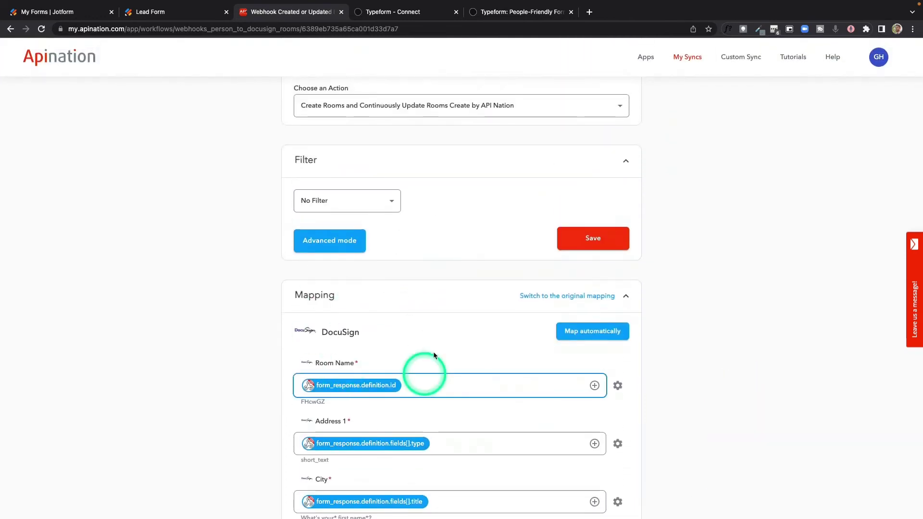
scroll(490, 307, up, 7)
scroll(491, 306, up, 3)
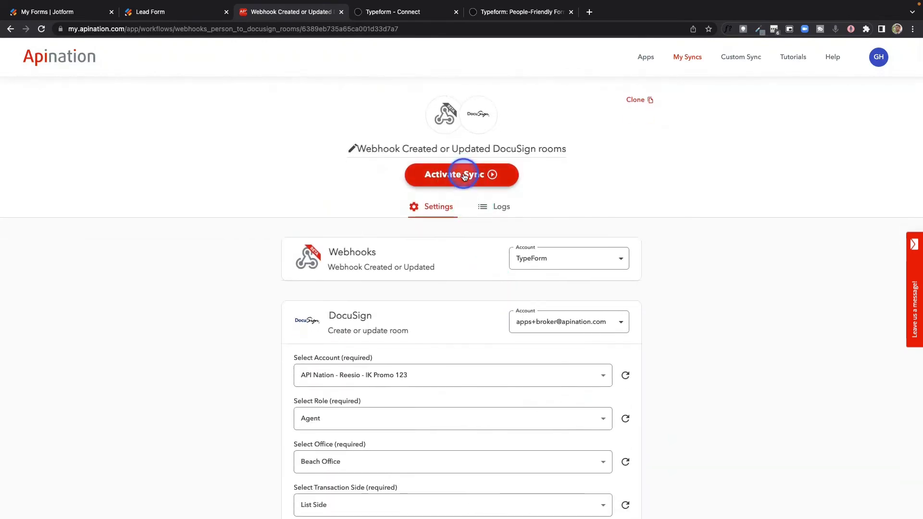
Step: Activate the Webhook Created or Updated DocuSign rooms sync, then return to the Webhooks app page
click(464, 177)
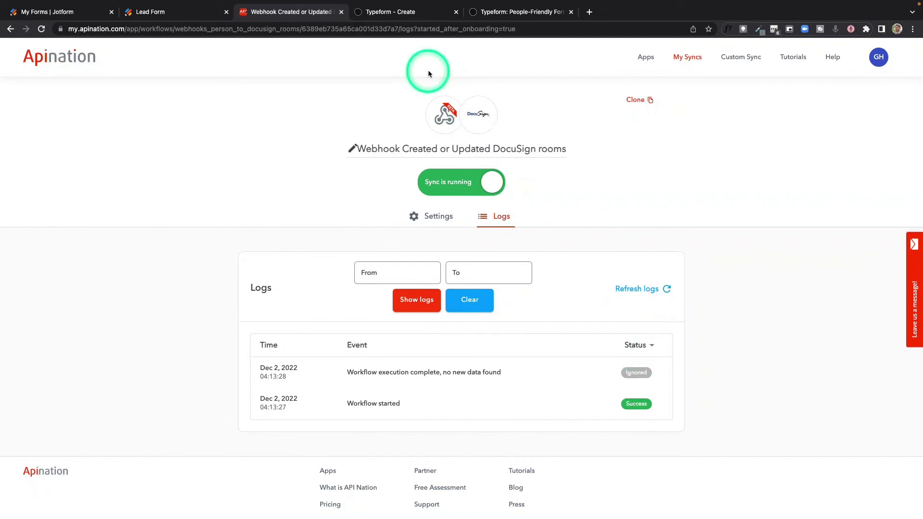
click(450, 118)
click(496, 181)
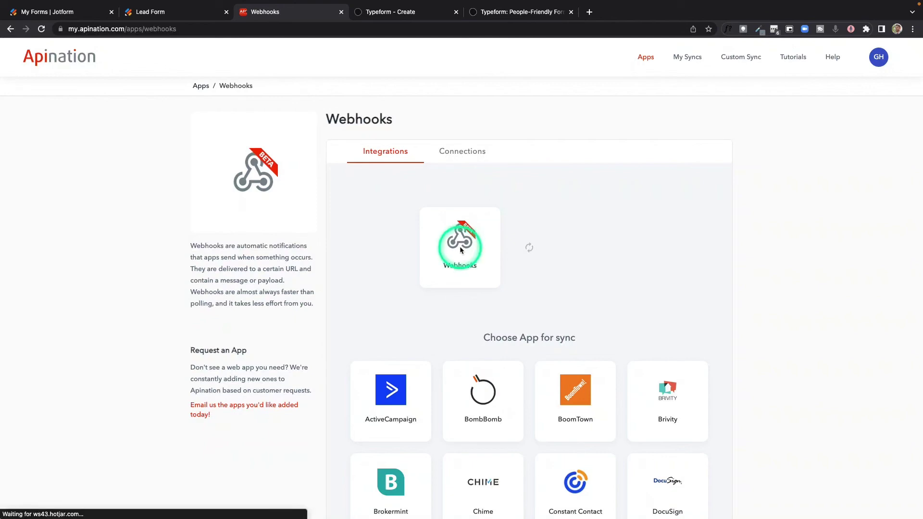
Step: Scroll through the Choose App for sync grid to review the available sync partners
scroll(450, 263, down, 5)
scroll(452, 268, down, 5)
scroll(518, 347, up, 7)
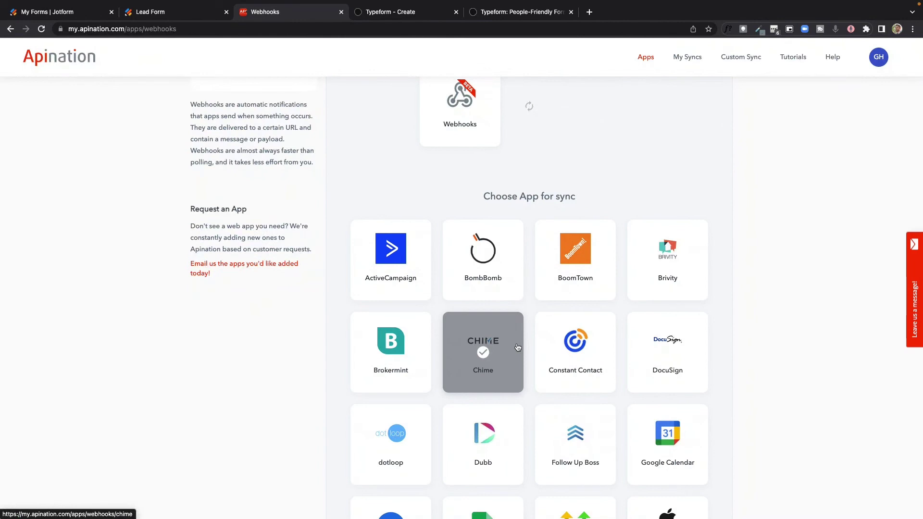